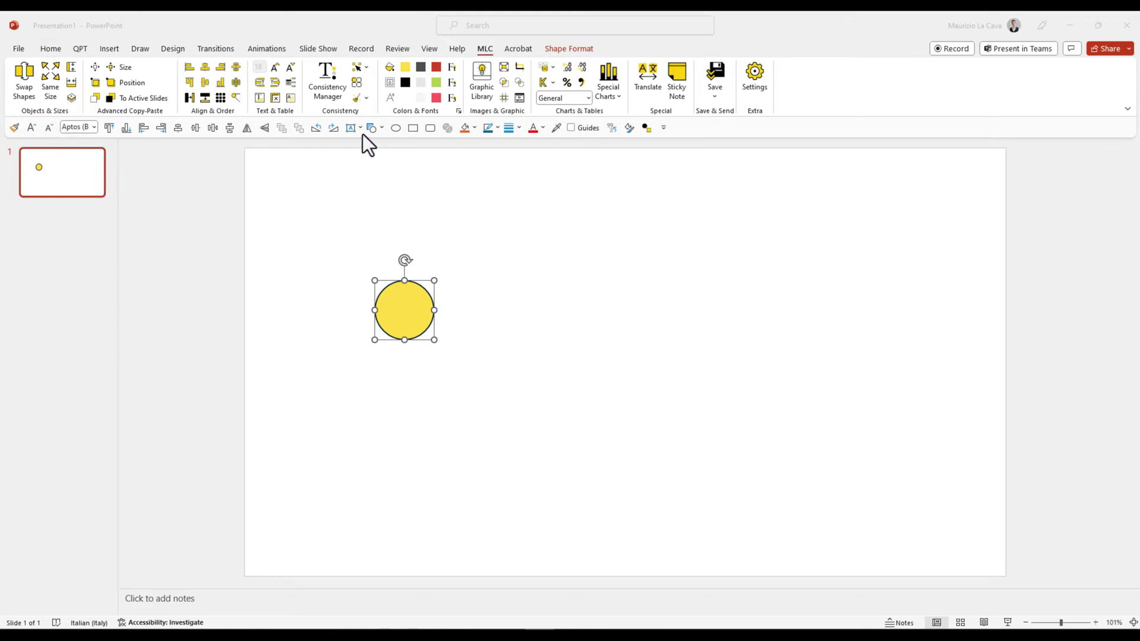
# - Move the Quick Access Toolbar above the ribbon, then put it back below
pyautogui.click(664, 128)
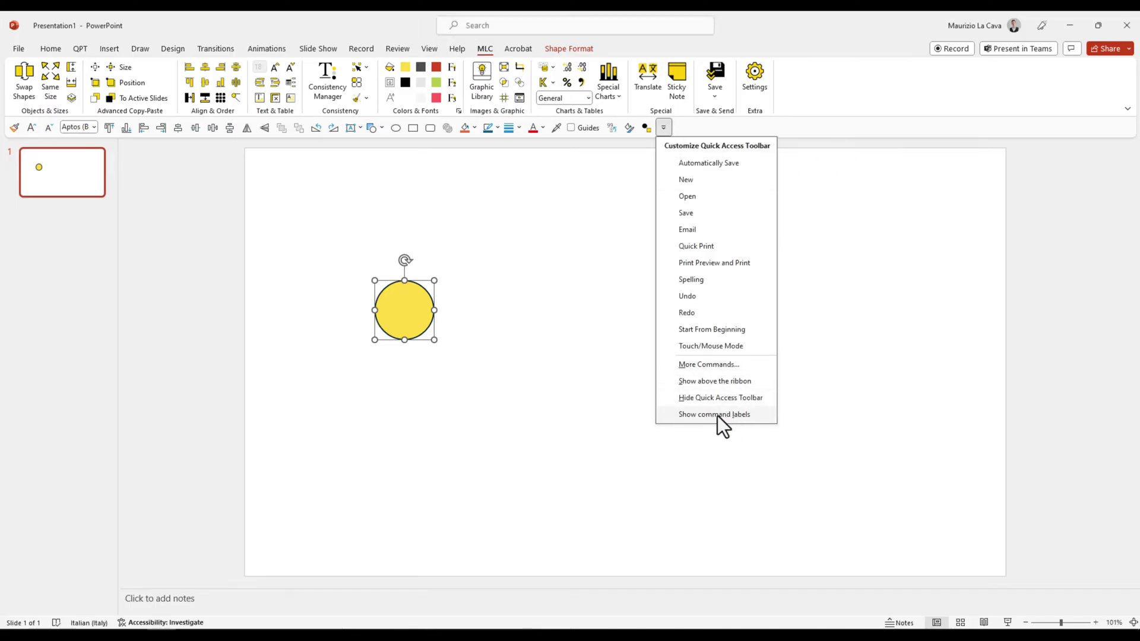
pyautogui.click(709, 382)
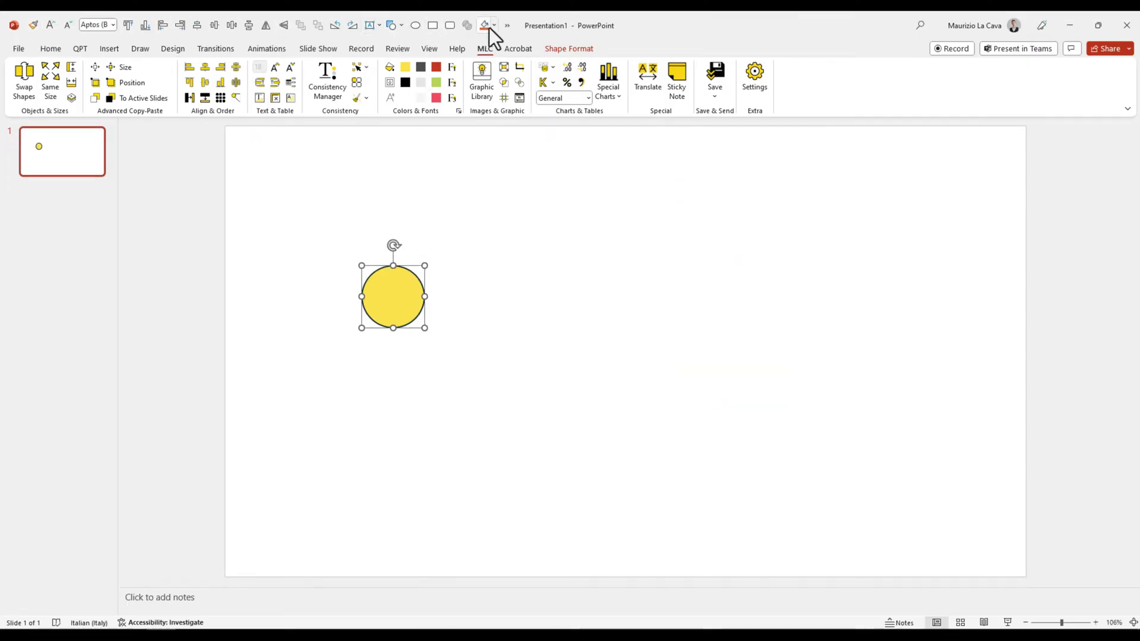
pyautogui.click(508, 25)
pyautogui.click(688, 45)
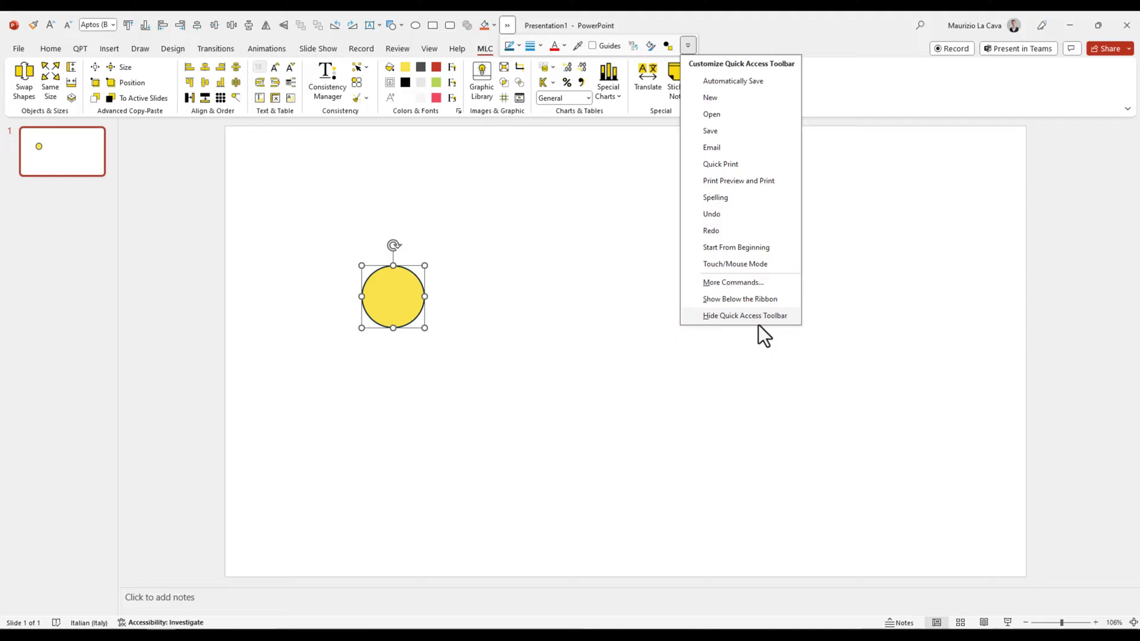
pyautogui.click(755, 299)
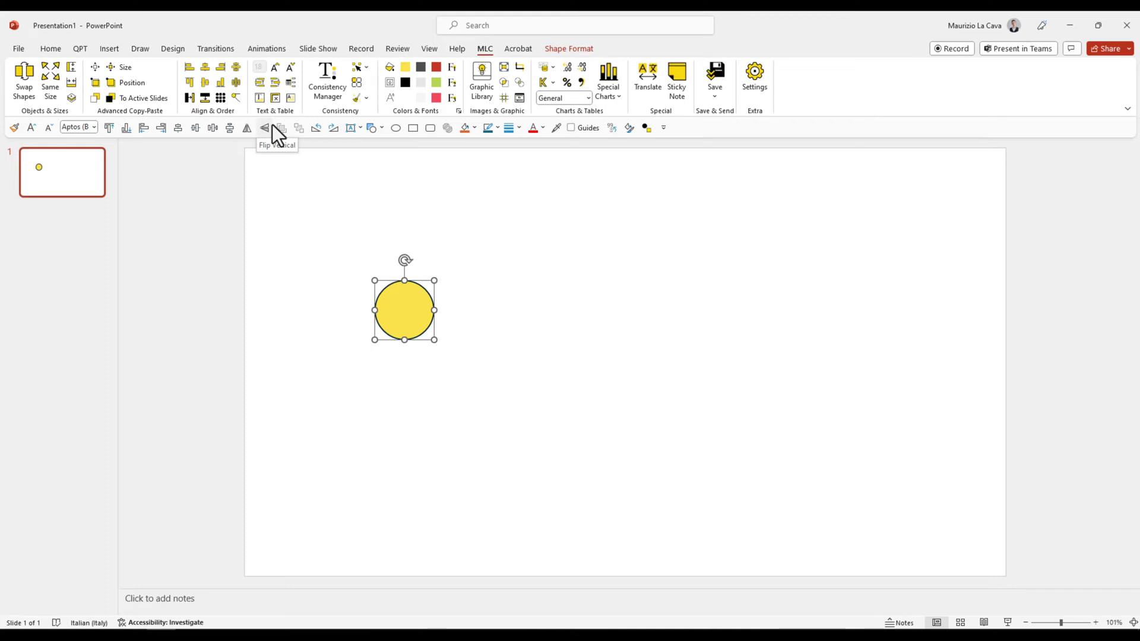
# - Copy the yellow circle twice, then Align Middle and Distribute Horizontally across all three
pyautogui.moveTo(440, 306); pyautogui.dragTo(534, 288)
pyautogui.moveTo(535, 288); pyautogui.dragTo(740, 333)
pyautogui.moveTo(867, 228); pyautogui.dragTo(181, 466)
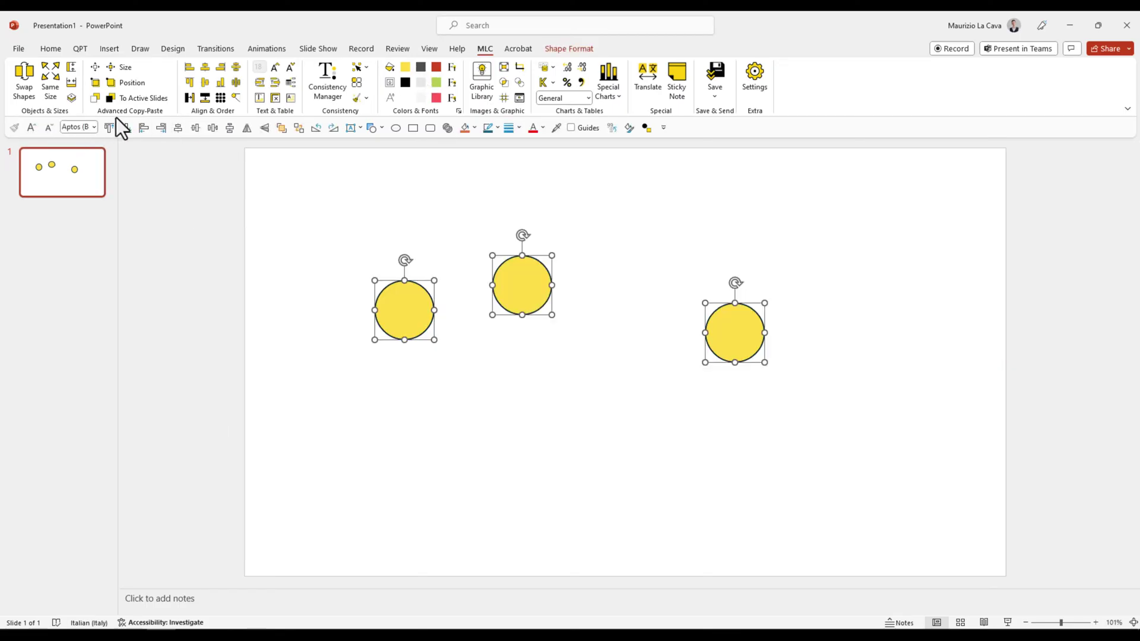
pyautogui.click(195, 128)
pyautogui.click(212, 128)
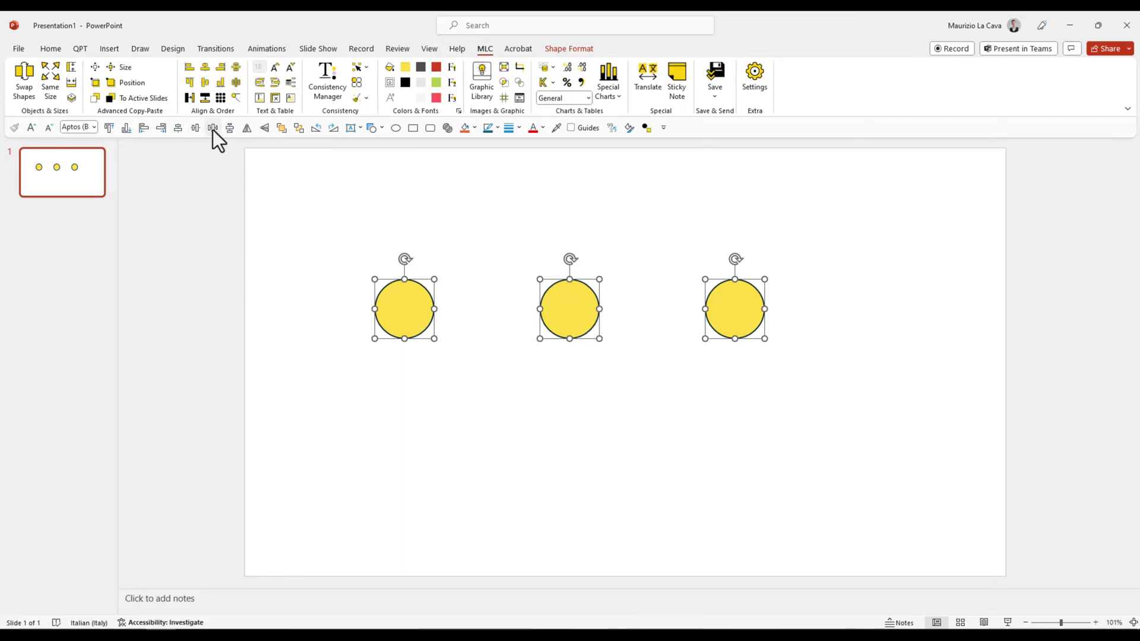
pyautogui.click(479, 258)
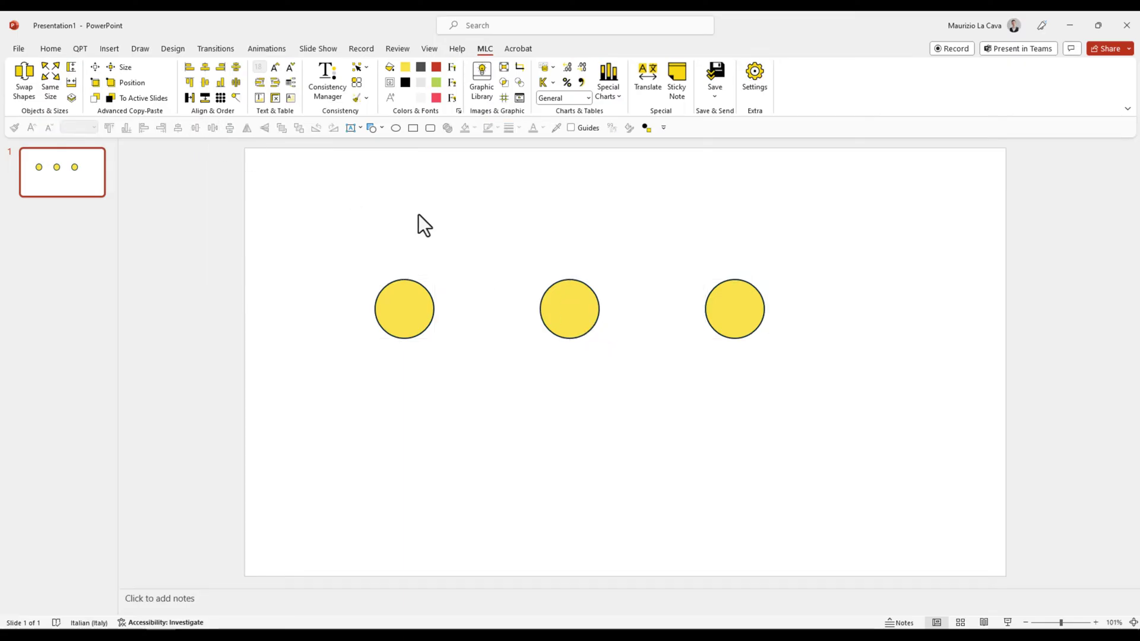
pyautogui.click(392, 297)
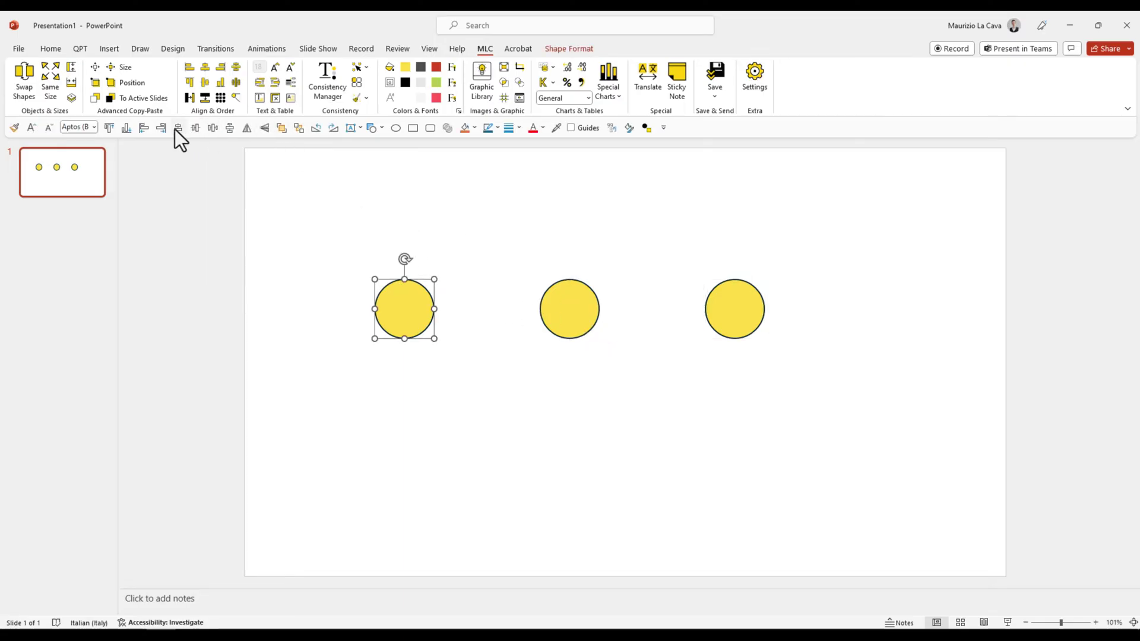
# - Move the Quick Access Toolbar above the ribbon and back below it again
pyautogui.click(667, 130)
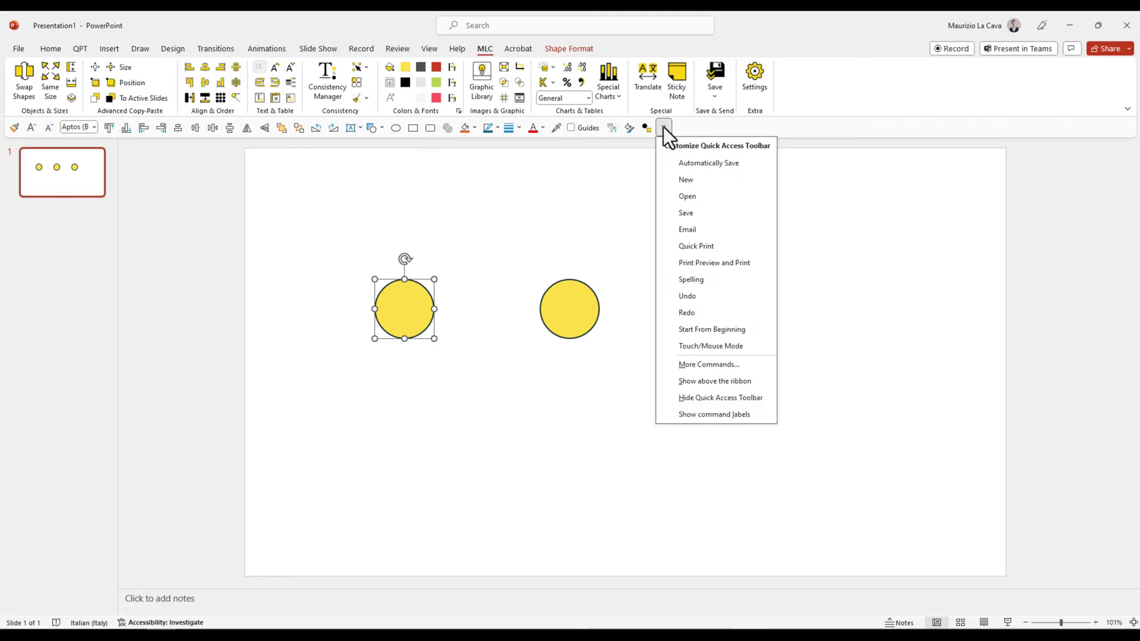
pyautogui.click(727, 381)
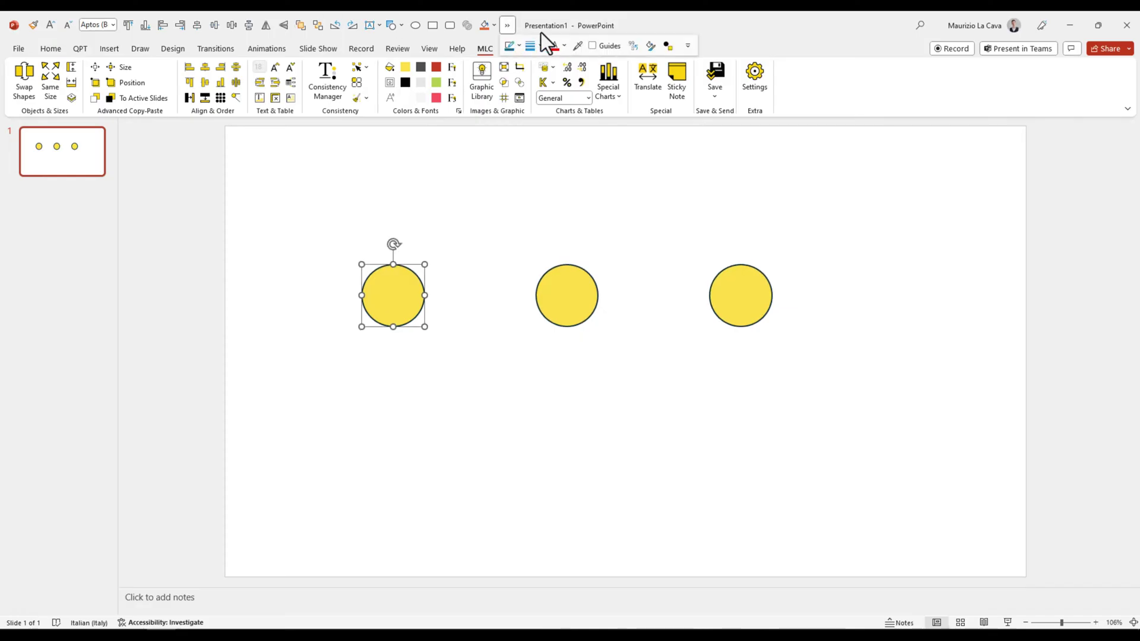
pyautogui.click(689, 46)
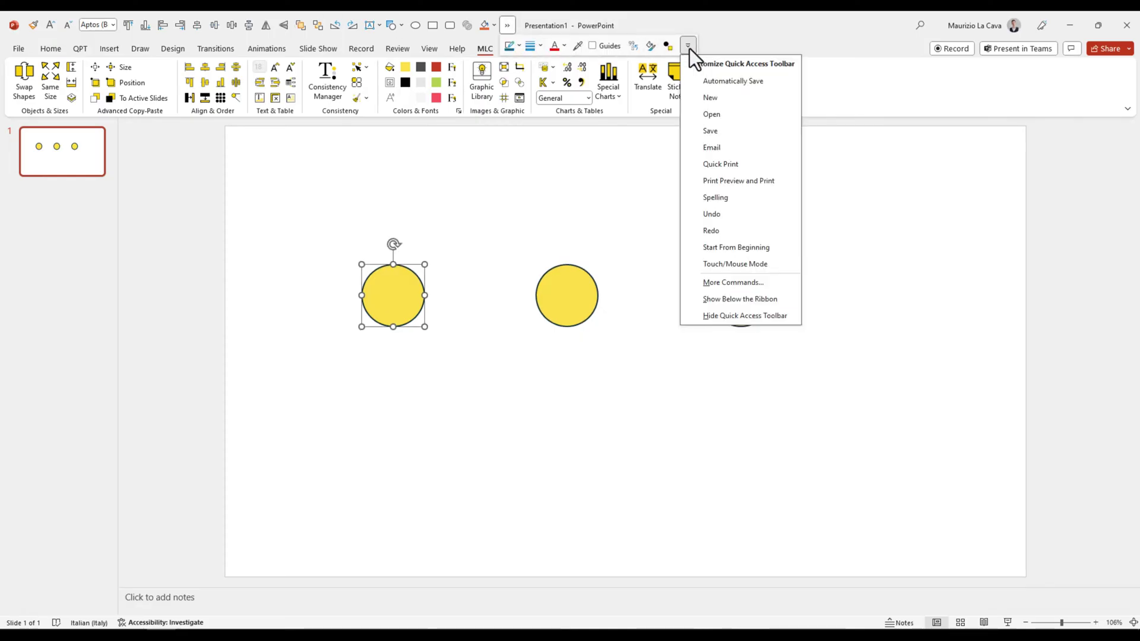
pyautogui.click(736, 298)
# - In Quick Access Toolbar settings, add Add Shape Before from All Commands
pyautogui.click(664, 127)
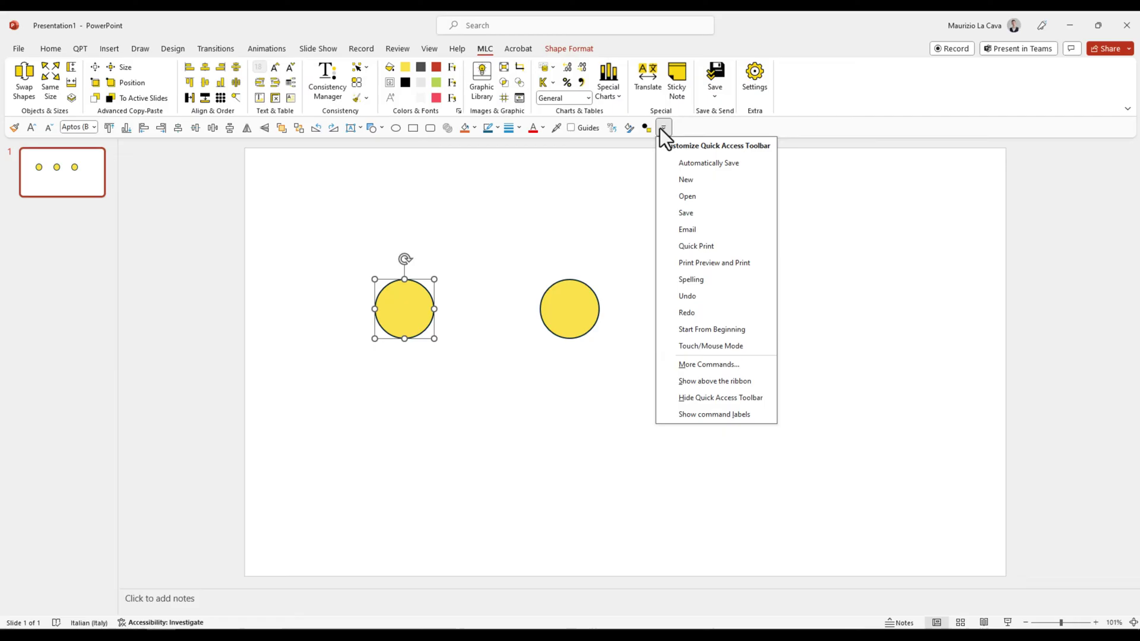
pyautogui.click(746, 367)
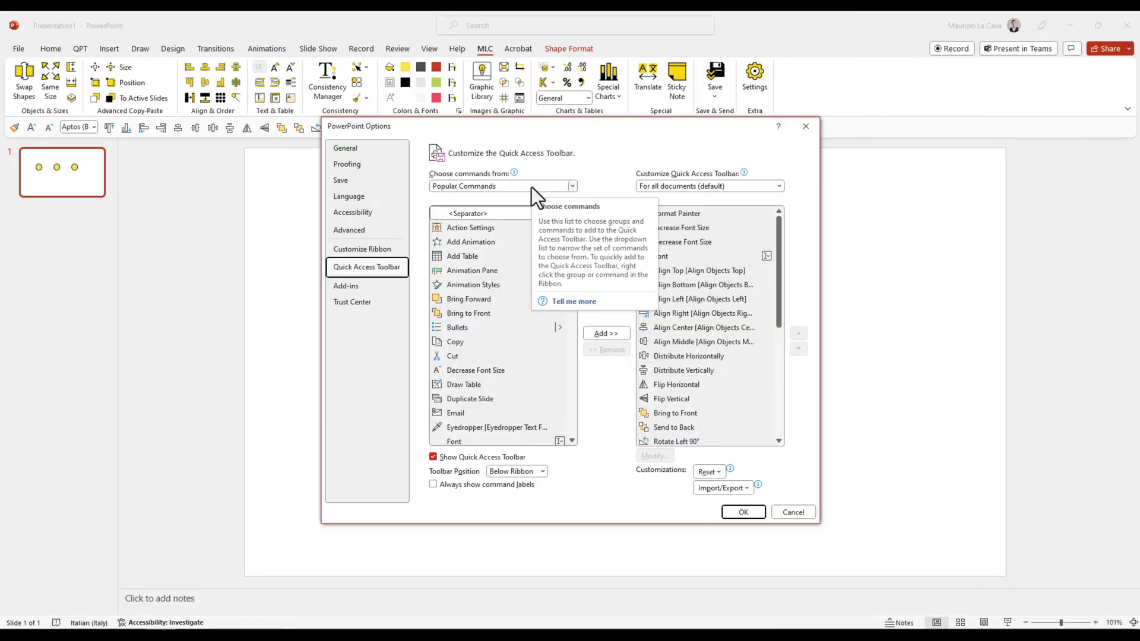
pyautogui.click(532, 187)
pyautogui.click(510, 221)
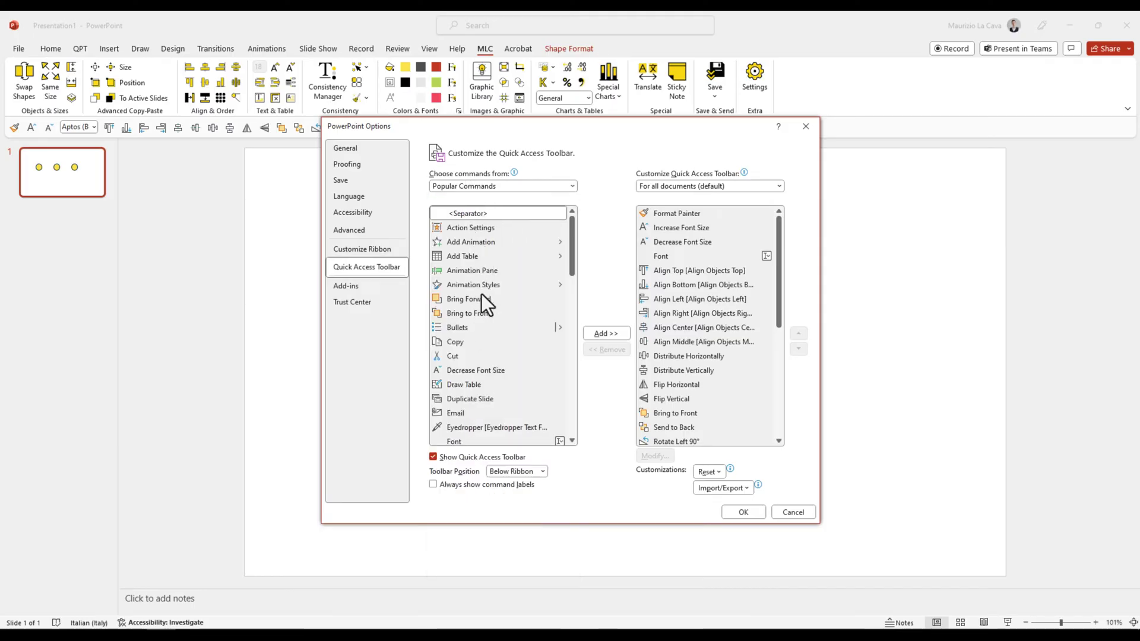
pyautogui.scroll(-10, 498, 309)
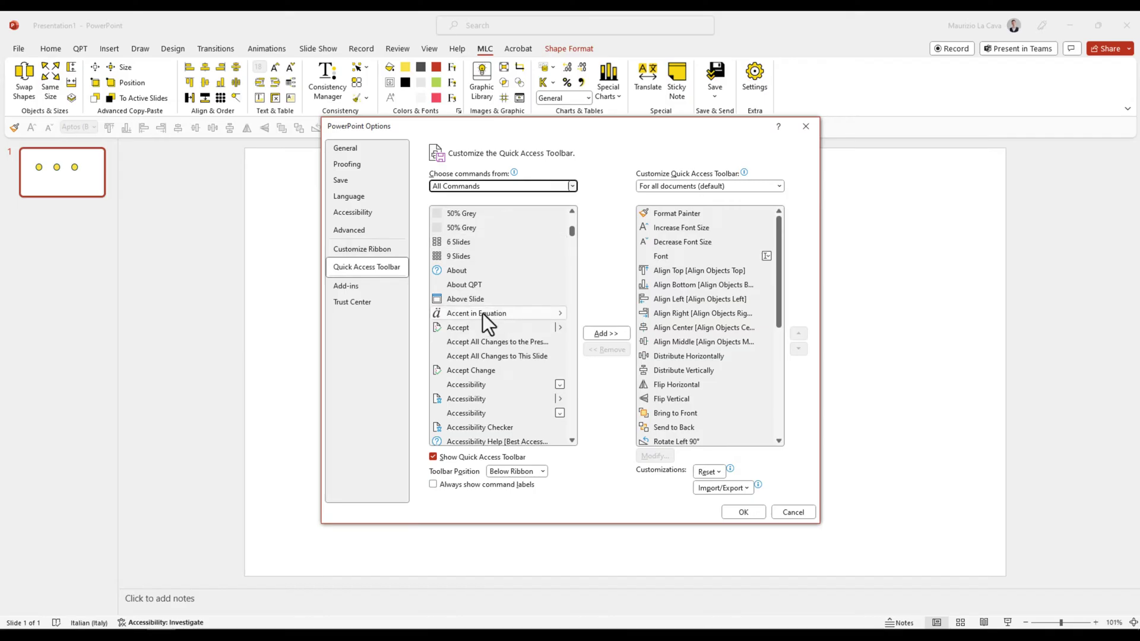
pyautogui.scroll(-5, 482, 341)
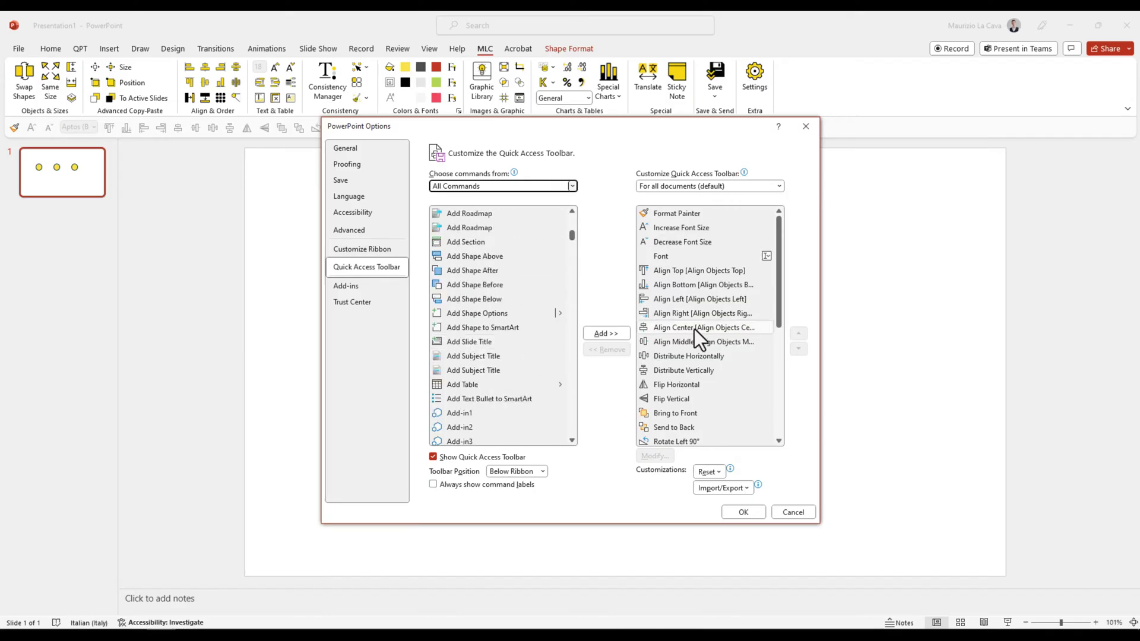
pyautogui.click(522, 282)
pyautogui.click(608, 336)
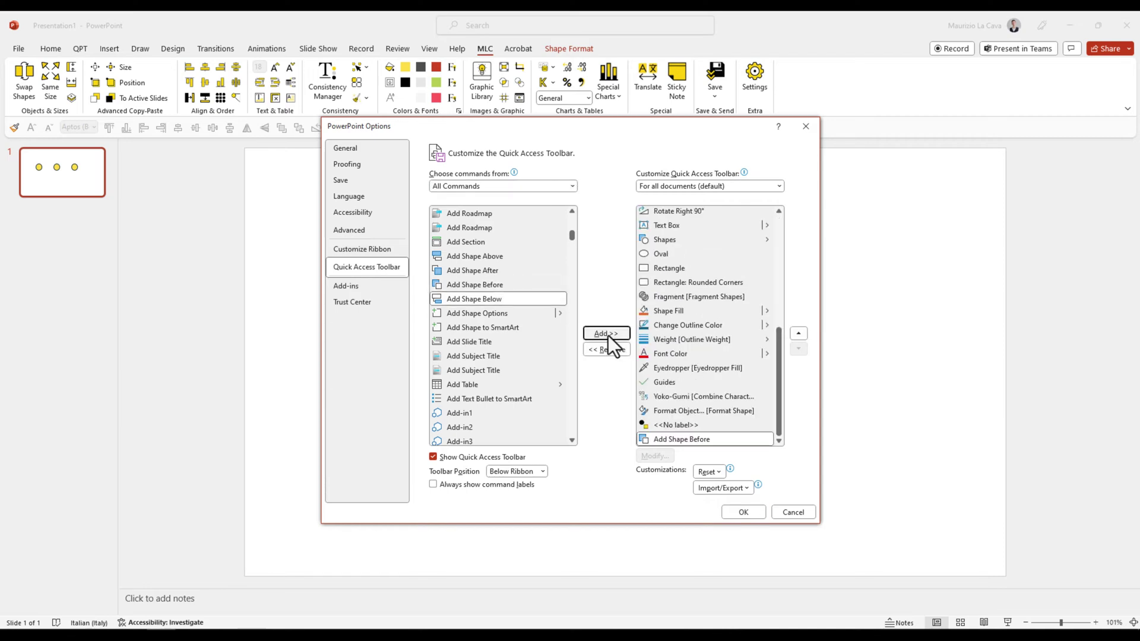
# - Reorder Add Shape Before, finally placing it at the end of the toolbar list
pyautogui.doubleClick(799, 334)
pyautogui.doubleClick(799, 333)
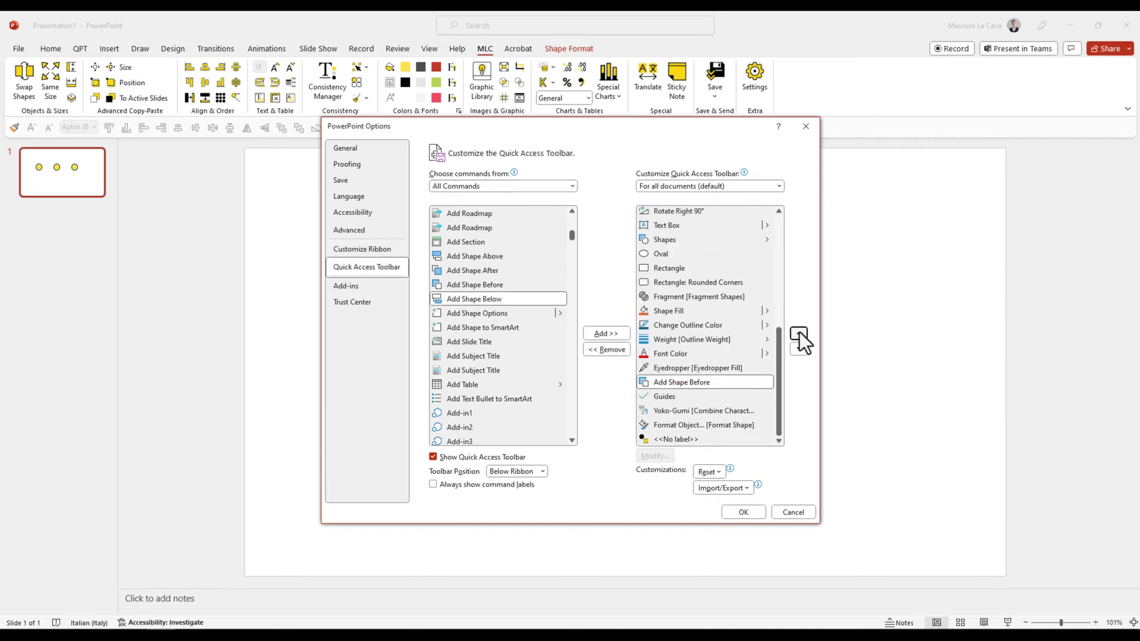
pyautogui.doubleClick(798, 333)
pyautogui.click(799, 333)
pyautogui.click(798, 334)
pyautogui.click(800, 350)
pyautogui.doubleClick(799, 350)
pyautogui.doubleClick(799, 349)
pyautogui.doubleClick(799, 350)
pyautogui.click(799, 350)
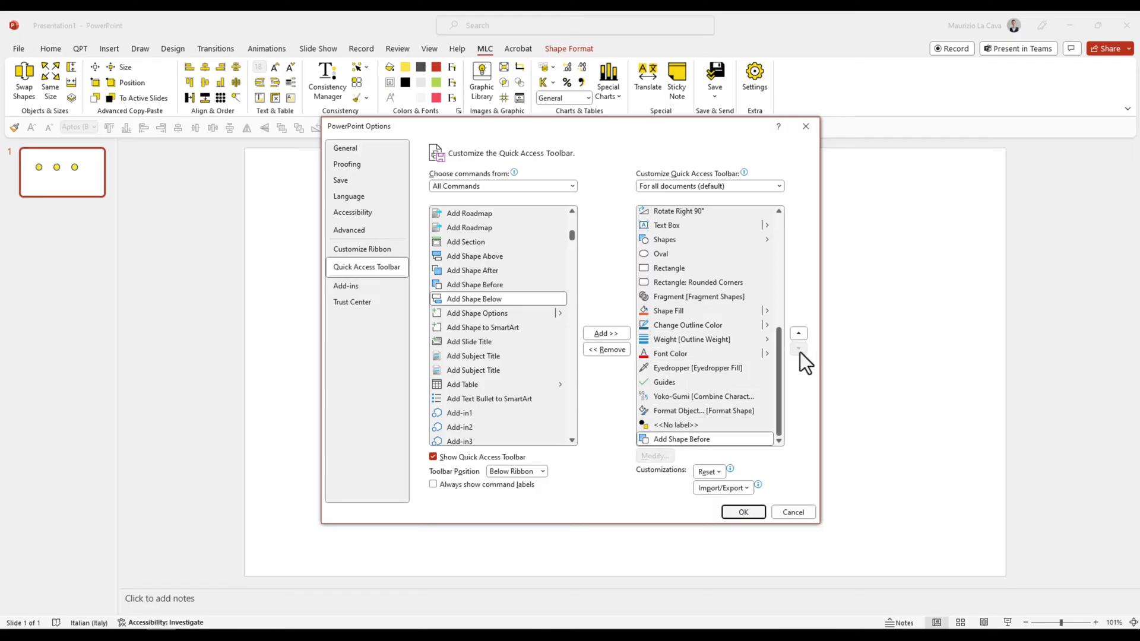
# - Apply the toolbar settings, then remove the greyed Add Shape Before command from the toolbar
pyautogui.click(742, 512)
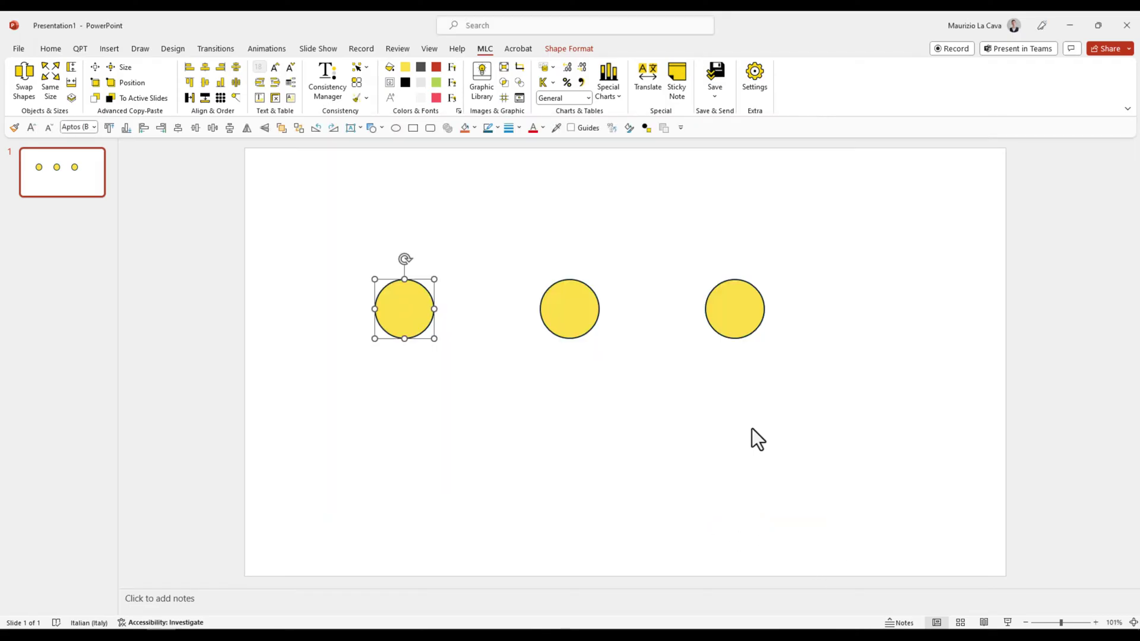
pyautogui.rightClick(664, 132)
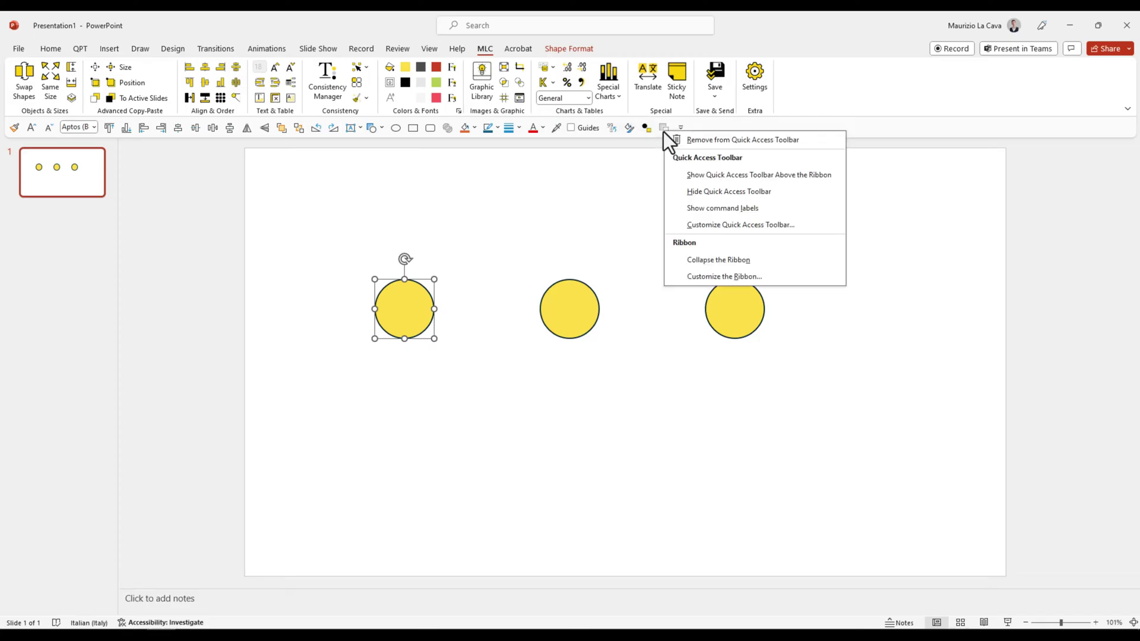
pyautogui.click(711, 145)
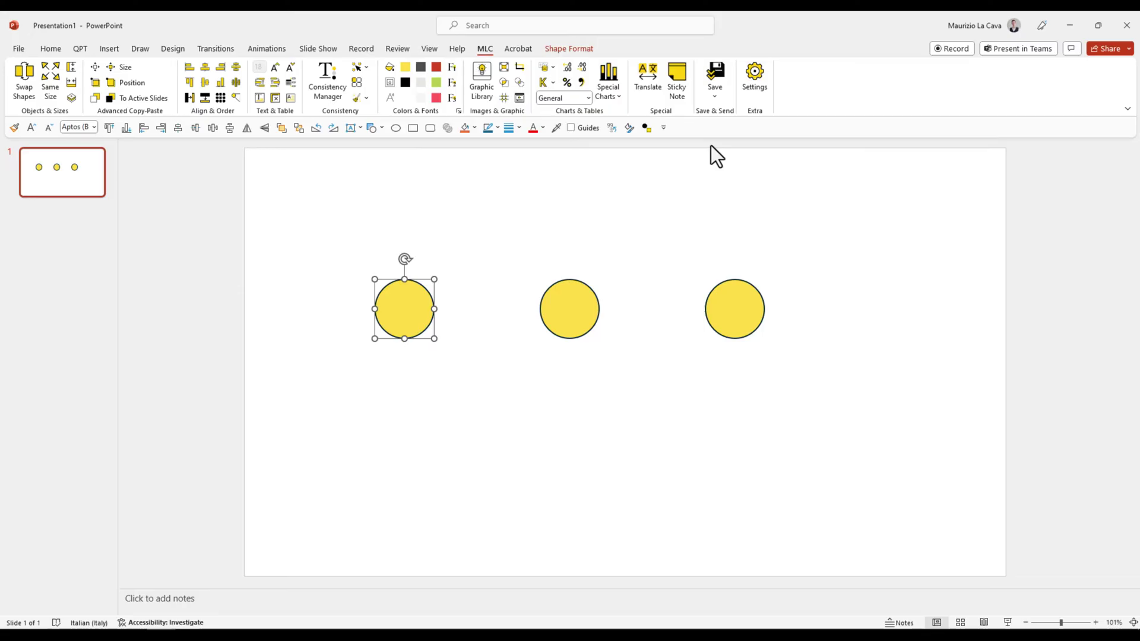
# - Add the Sticky Note command to the Quick Access Toolbar, then remove it again
pyautogui.rightClick(682, 73)
pyautogui.click(698, 80)
pyautogui.rightClick(664, 128)
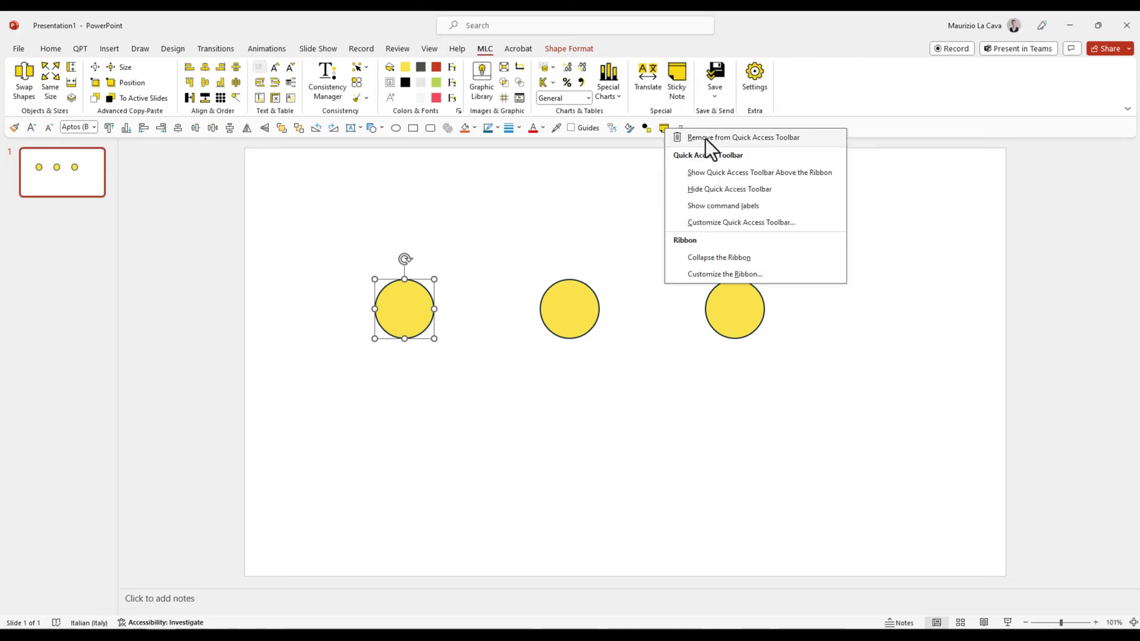
pyautogui.click(705, 138)
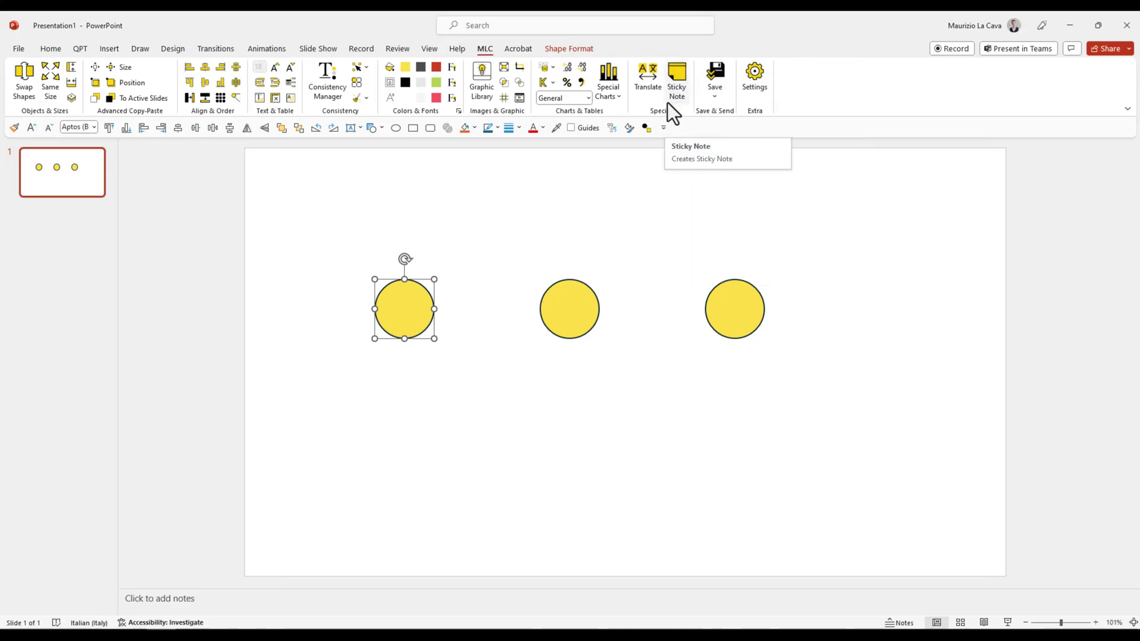
# - View the Quick Access Toolbar page in PowerPoint Options from the File page, then close it
pyautogui.click(19, 50)
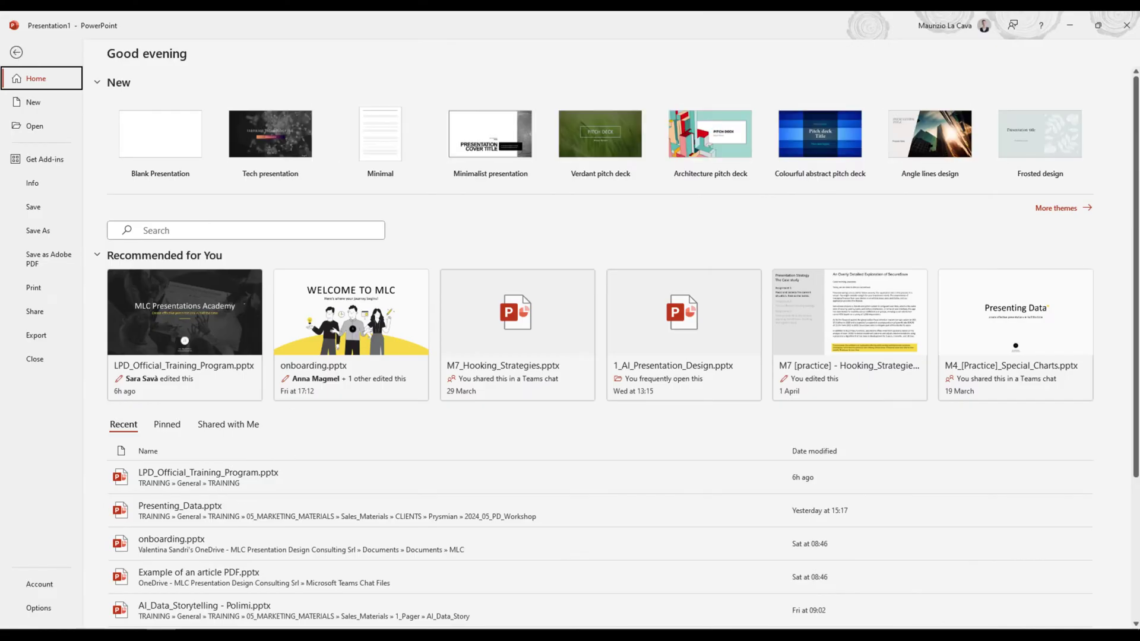
pyautogui.click(42, 610)
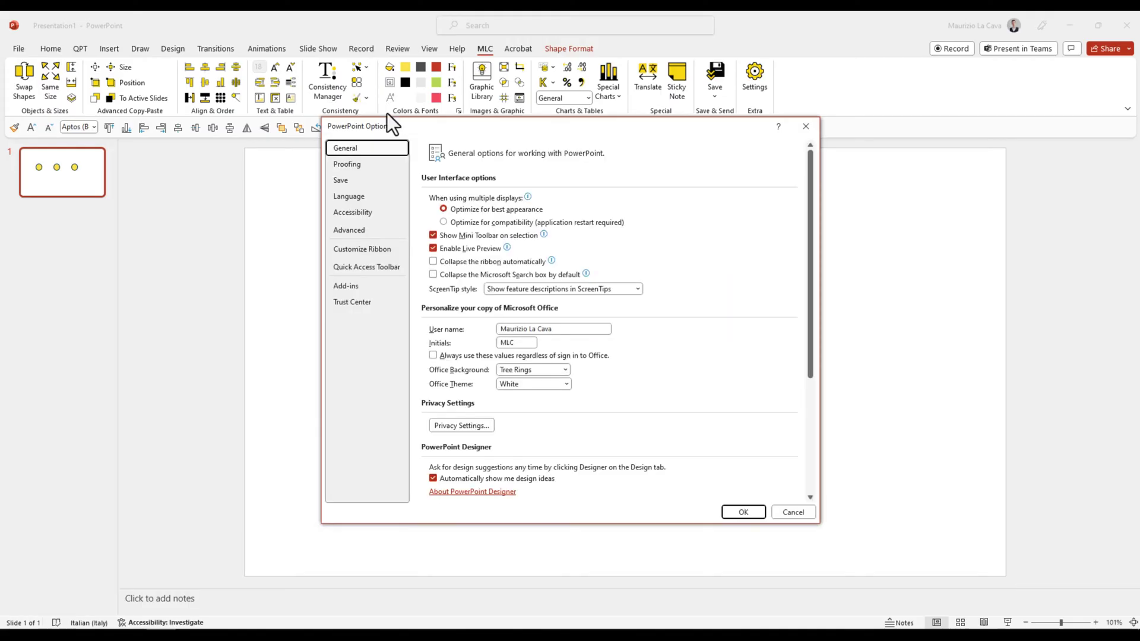
pyautogui.click(363, 267)
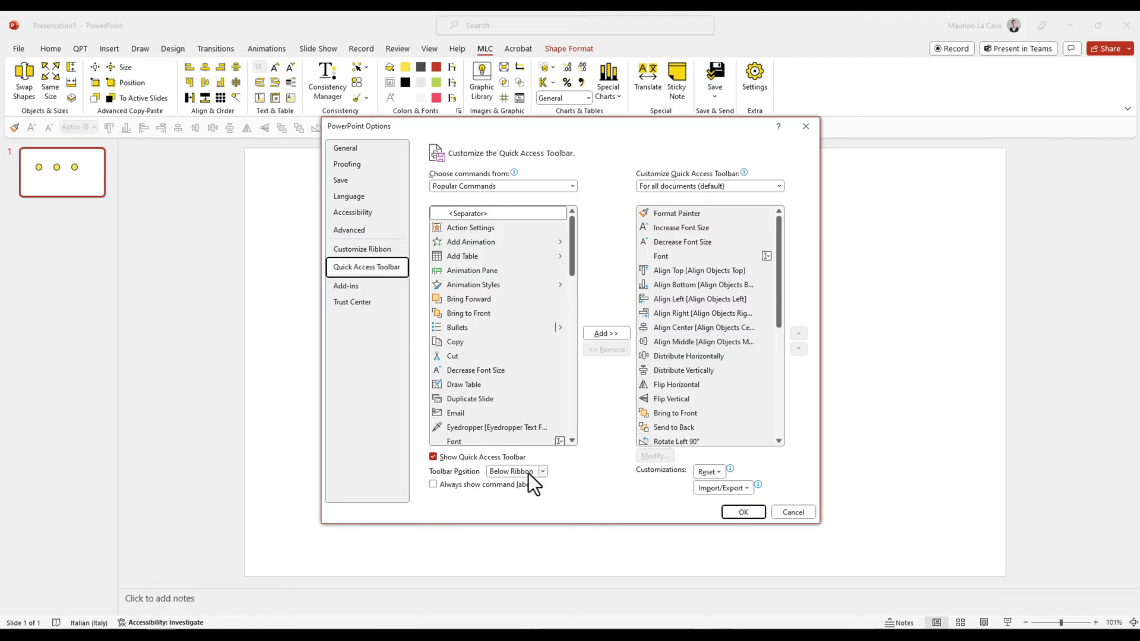
pyautogui.click(806, 126)
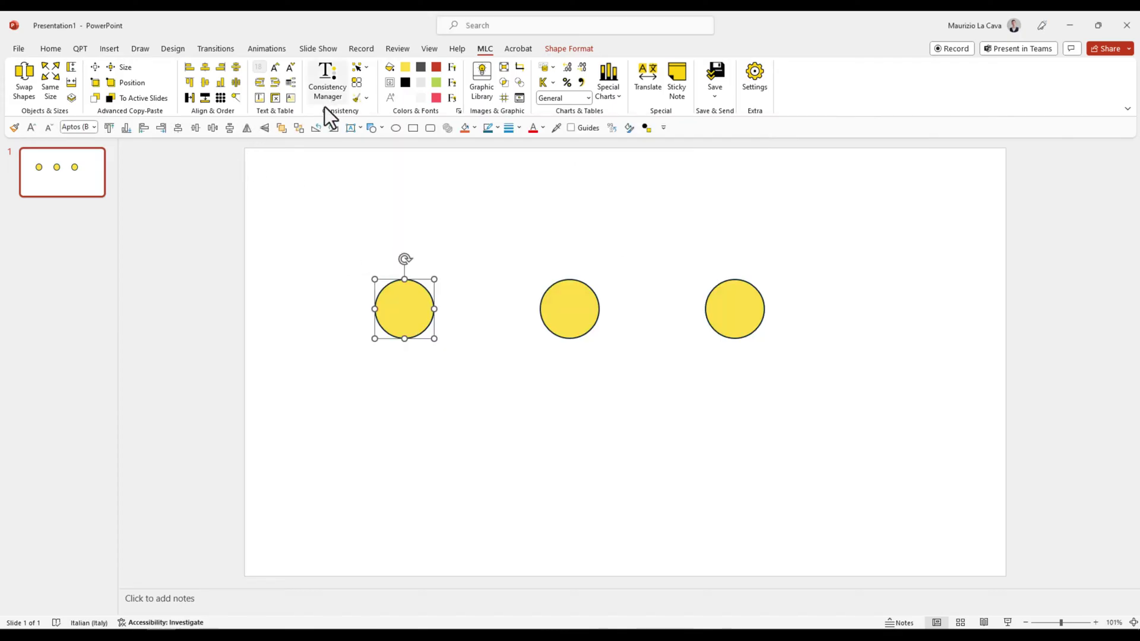
pyautogui.click(469, 241)
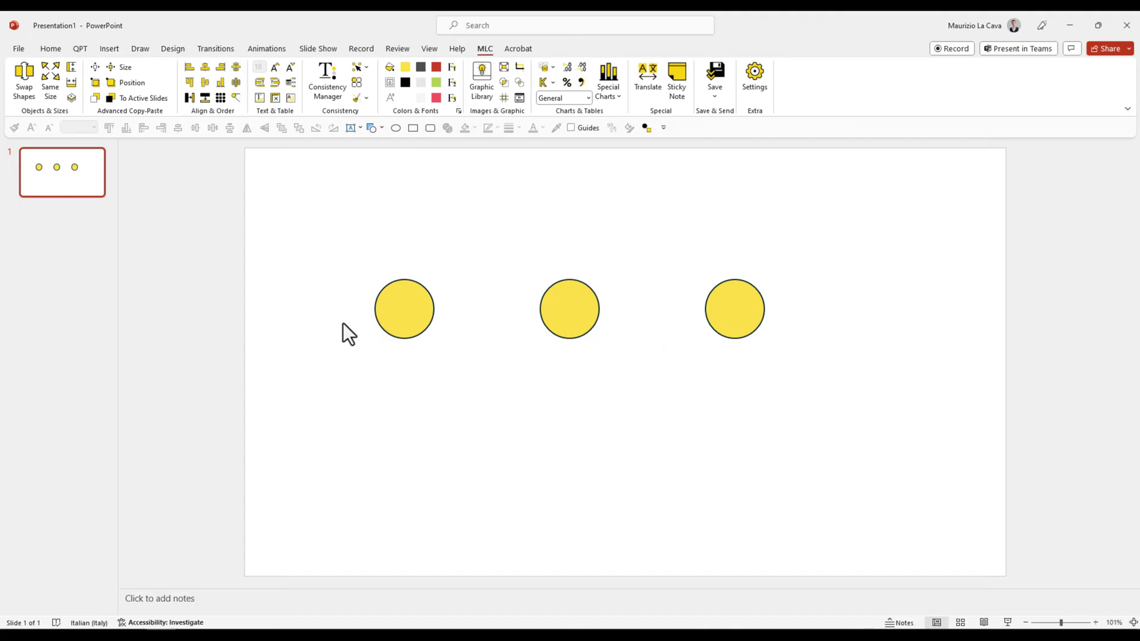
pyautogui.click(396, 305)
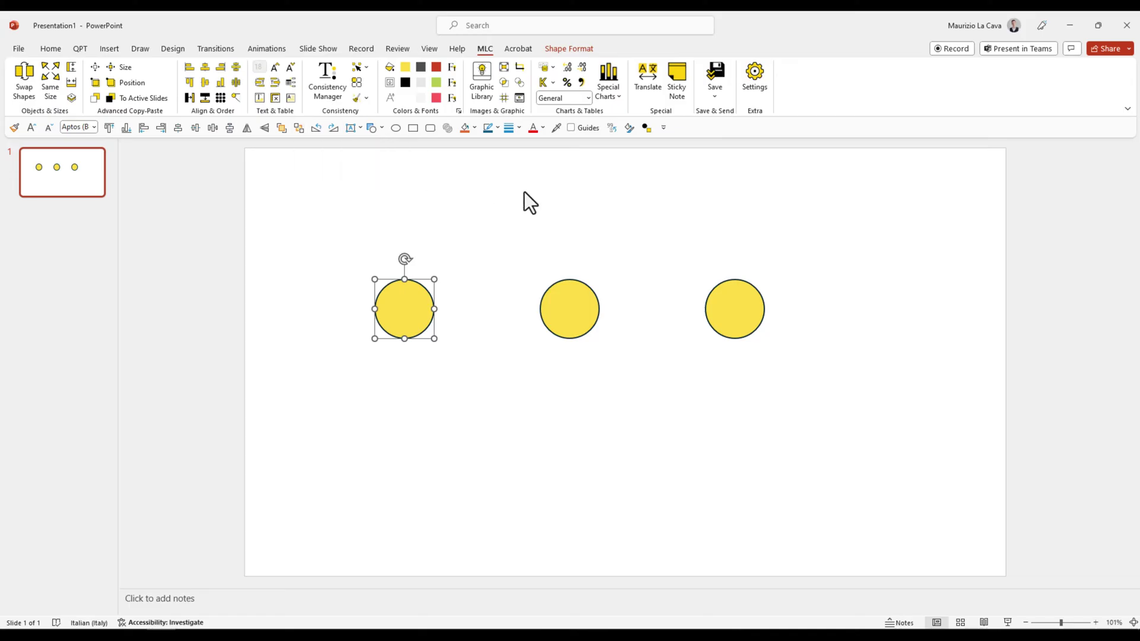
# - Export all customizations as PowerPoint Customizations.exportedUI to the Desktop
pyautogui.click(663, 128)
pyautogui.click(702, 364)
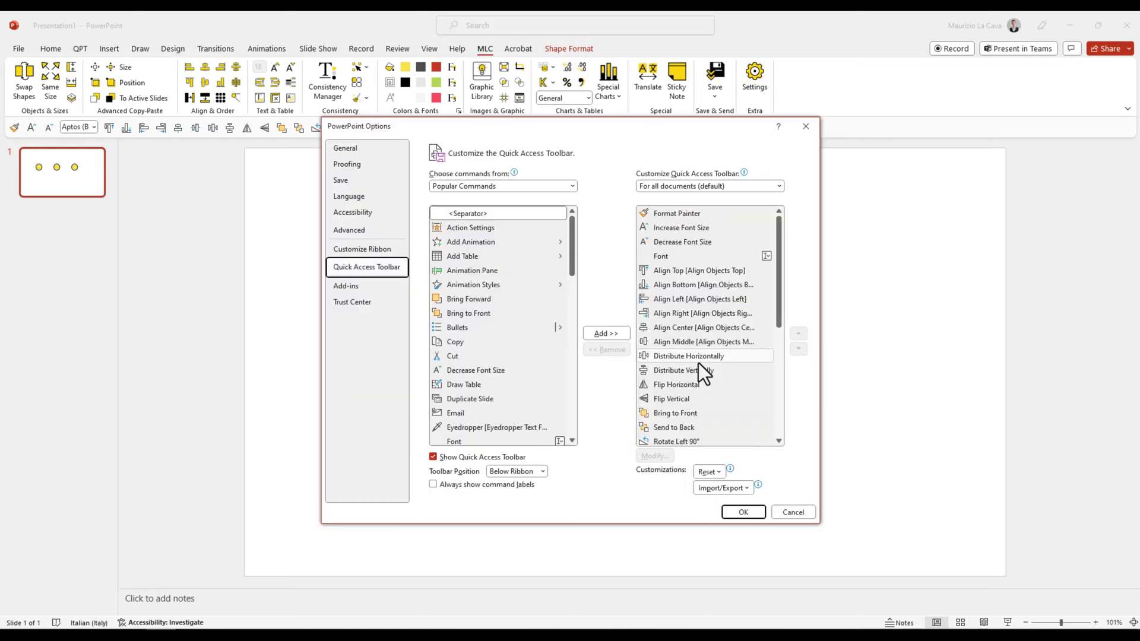
pyautogui.click(747, 490)
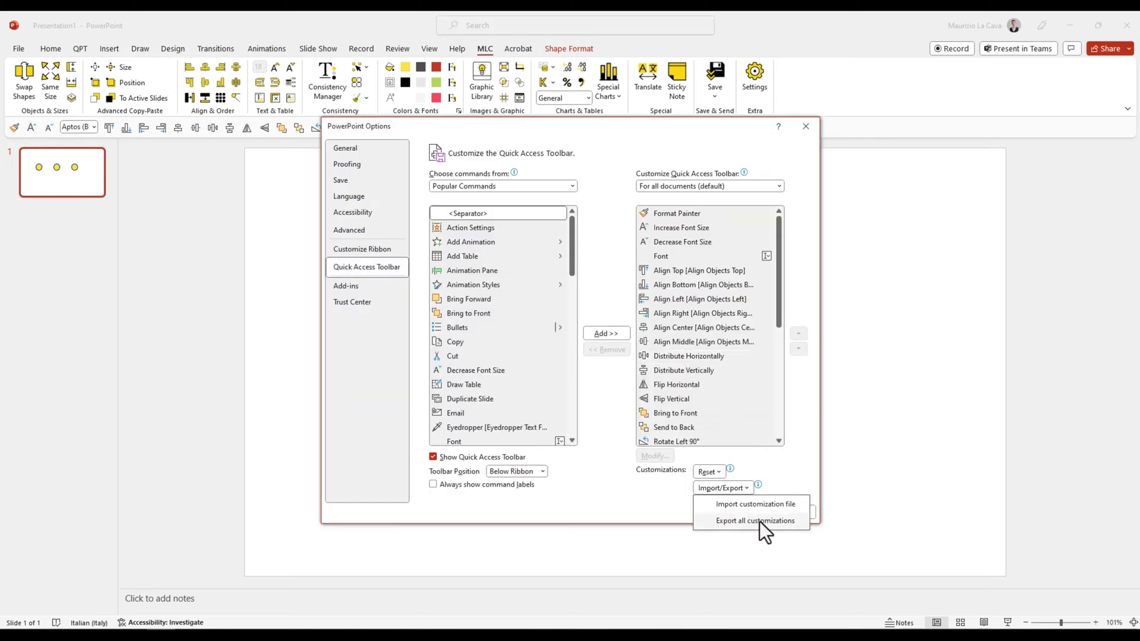
pyautogui.click(760, 521)
pyautogui.scroll(5, 397, 250)
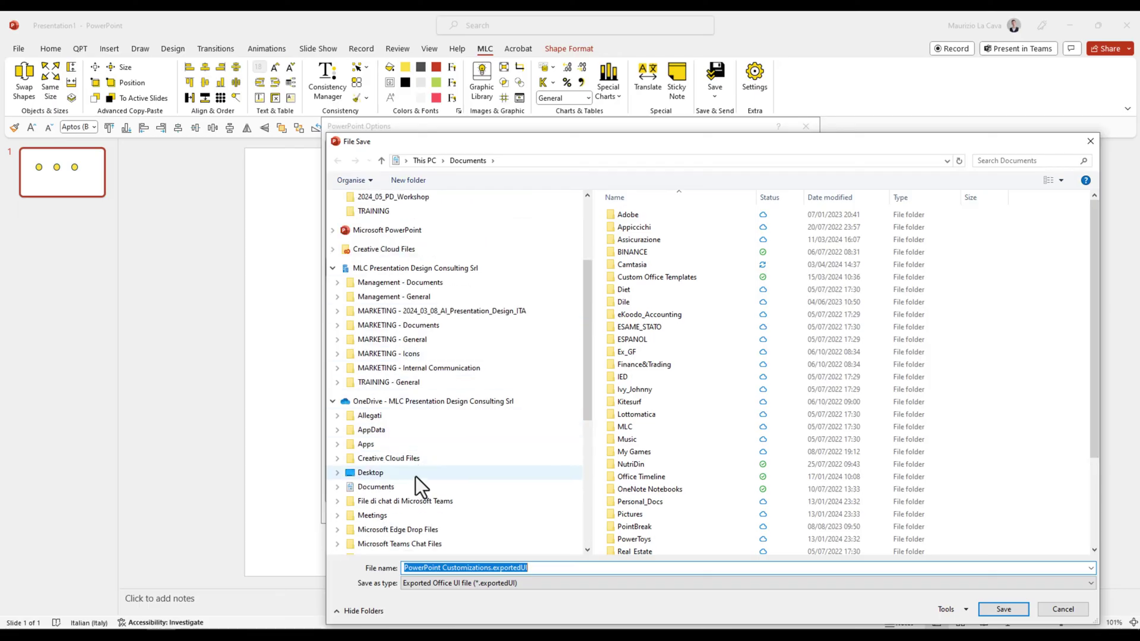
pyautogui.click(415, 478)
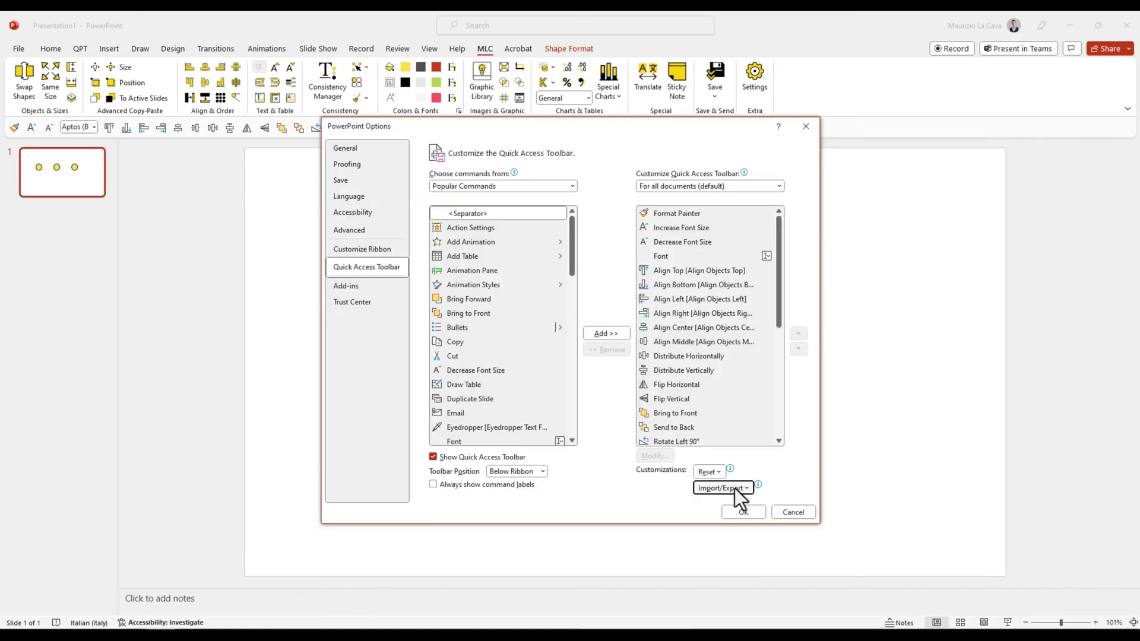
pyautogui.click(736, 511)
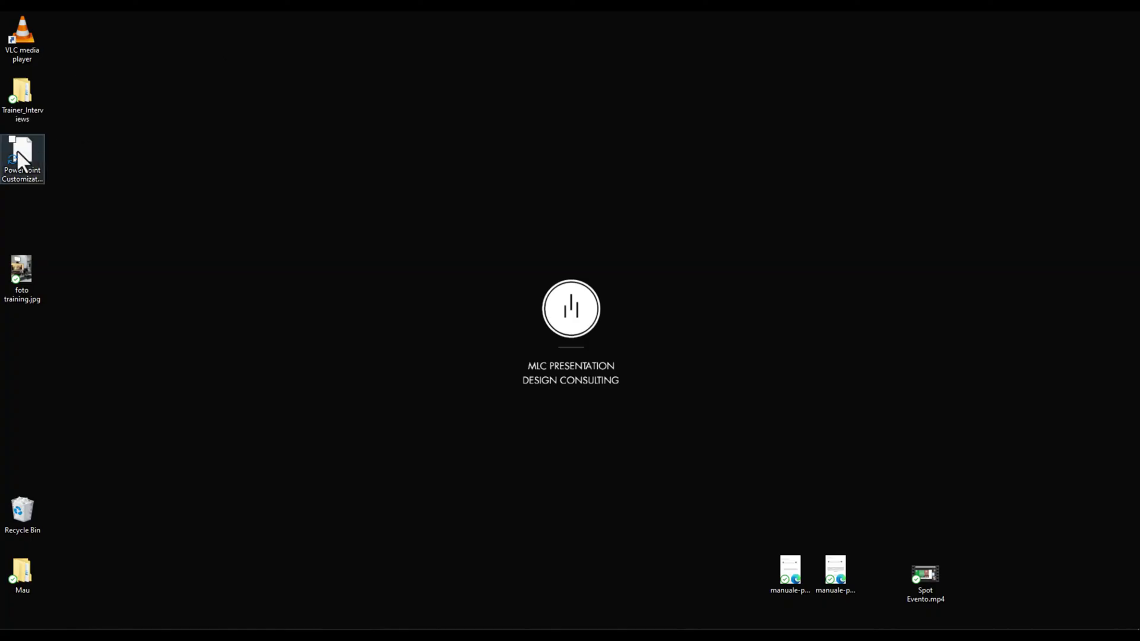
# - Drag the .exportedUI file to the desktop's top centre and dismiss its open-with prompt
pyautogui.moveTo(17, 151); pyautogui.dragTo(605, 169)
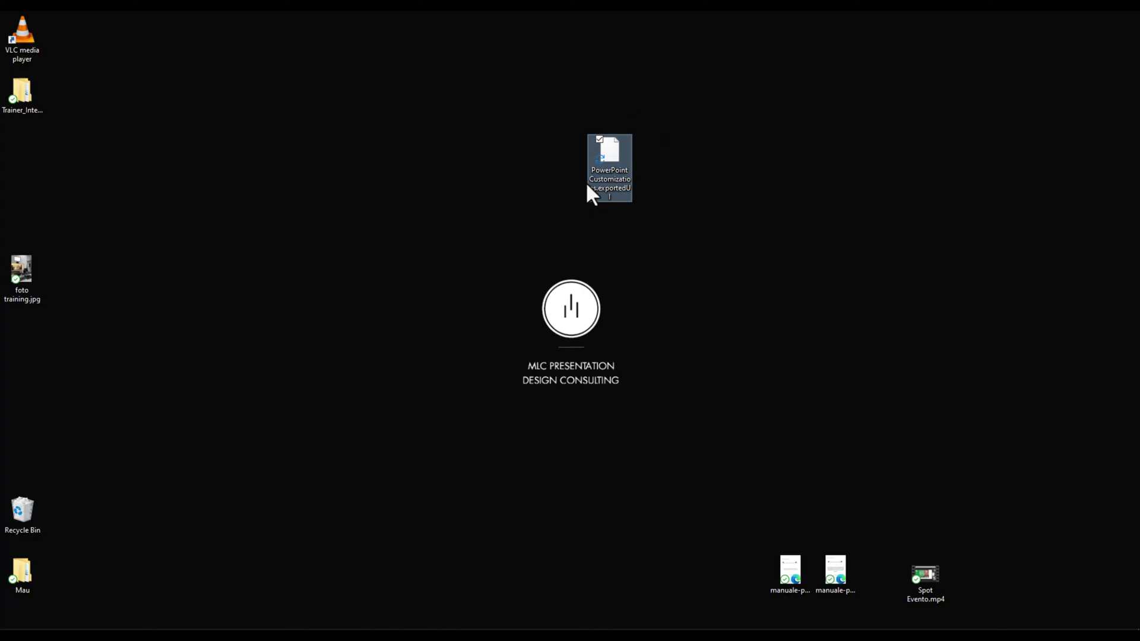
pyautogui.doubleClick(618, 155)
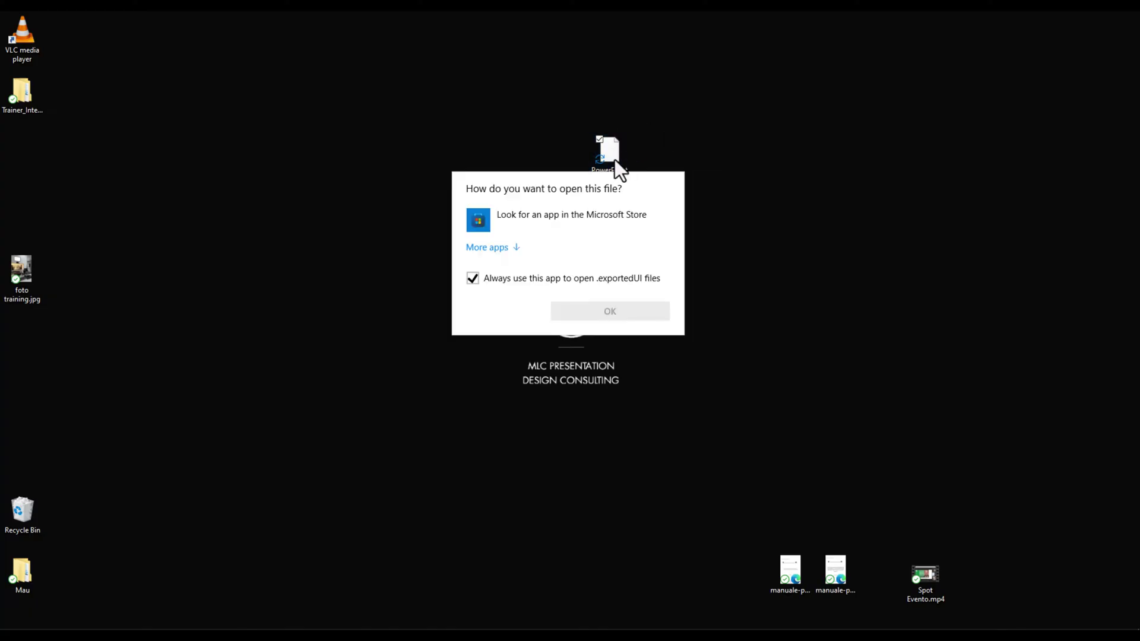
pyautogui.press('Escape')
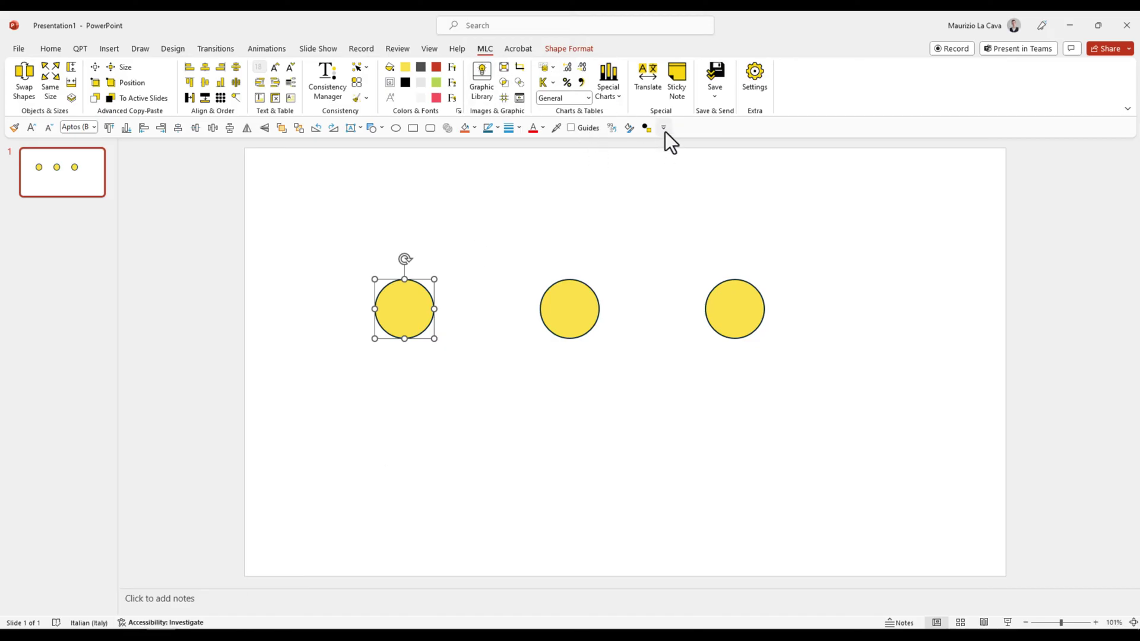
# - Select PowerPoint Customizations.exportedUI from the Desktop via Import customization file, then cancel
pyautogui.click(663, 128)
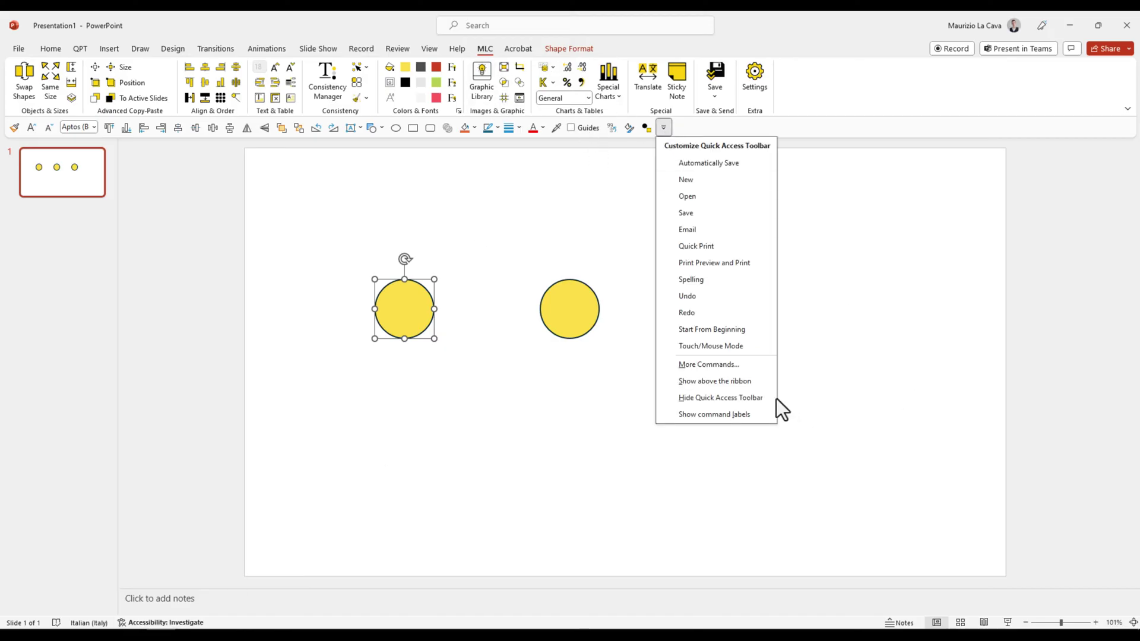
pyautogui.click(767, 371)
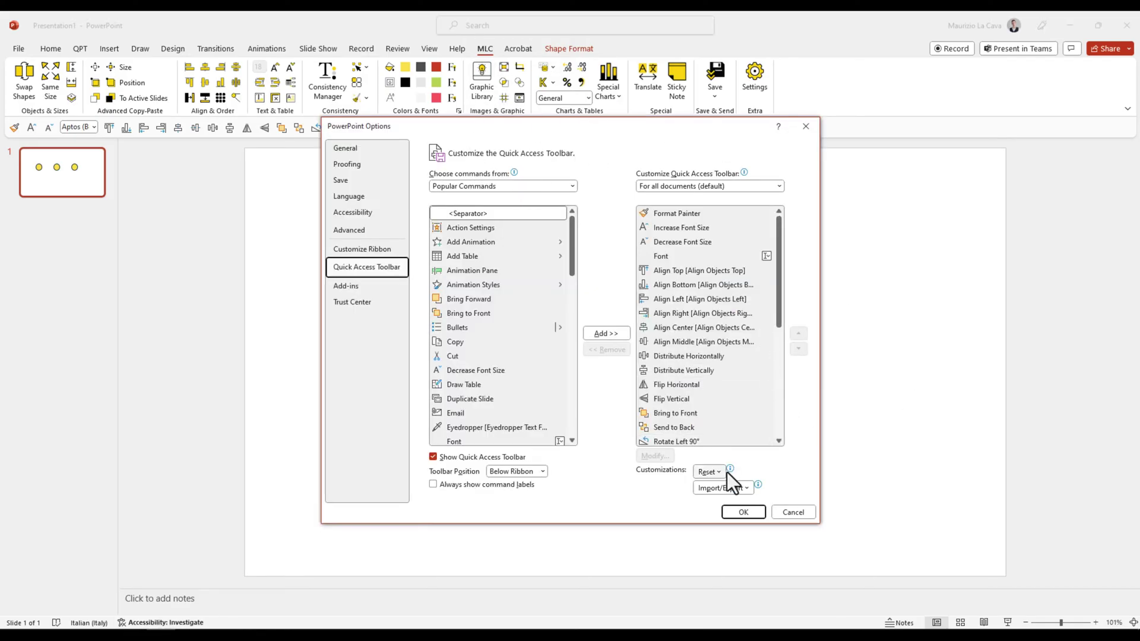
pyautogui.click(794, 512)
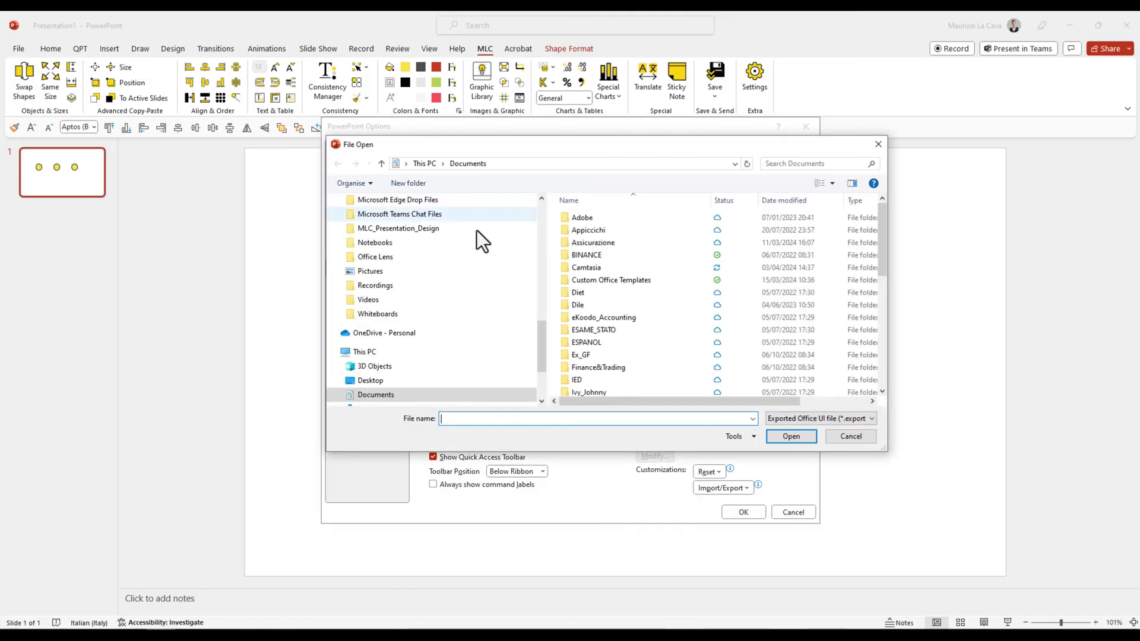
pyautogui.scroll(10, 416, 273)
pyautogui.click(422, 225)
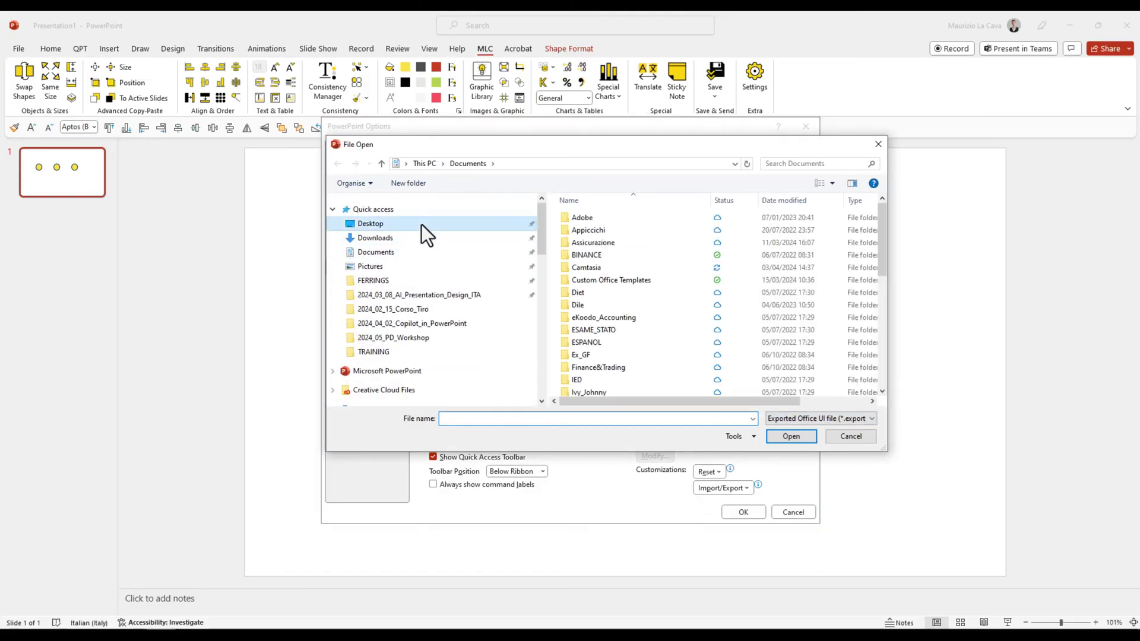
pyautogui.click(654, 243)
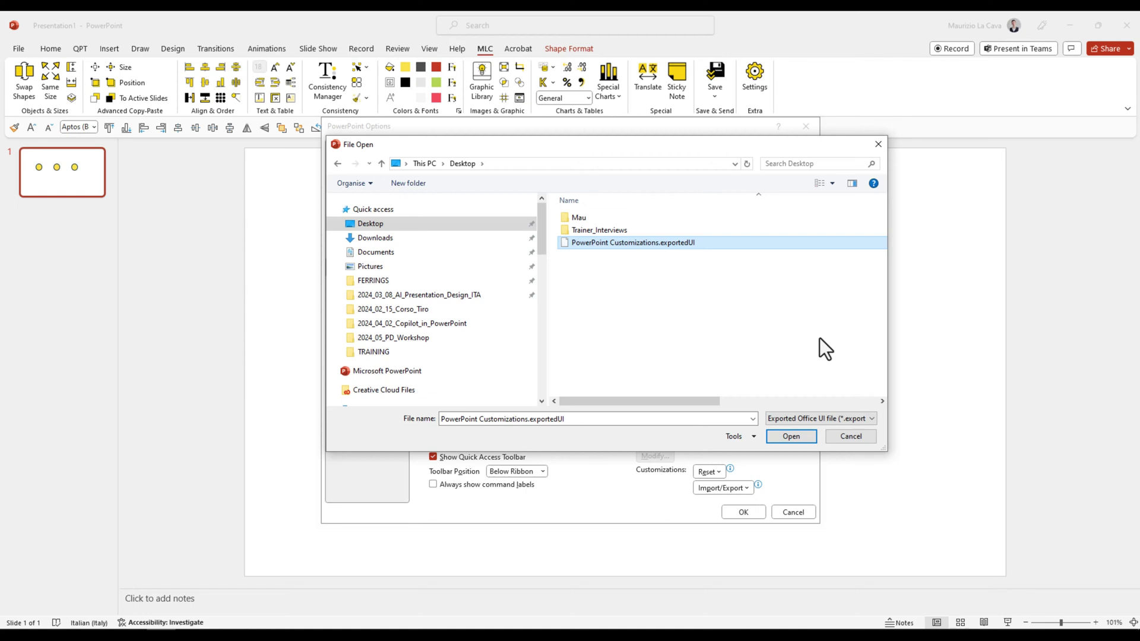
pyautogui.click(848, 437)
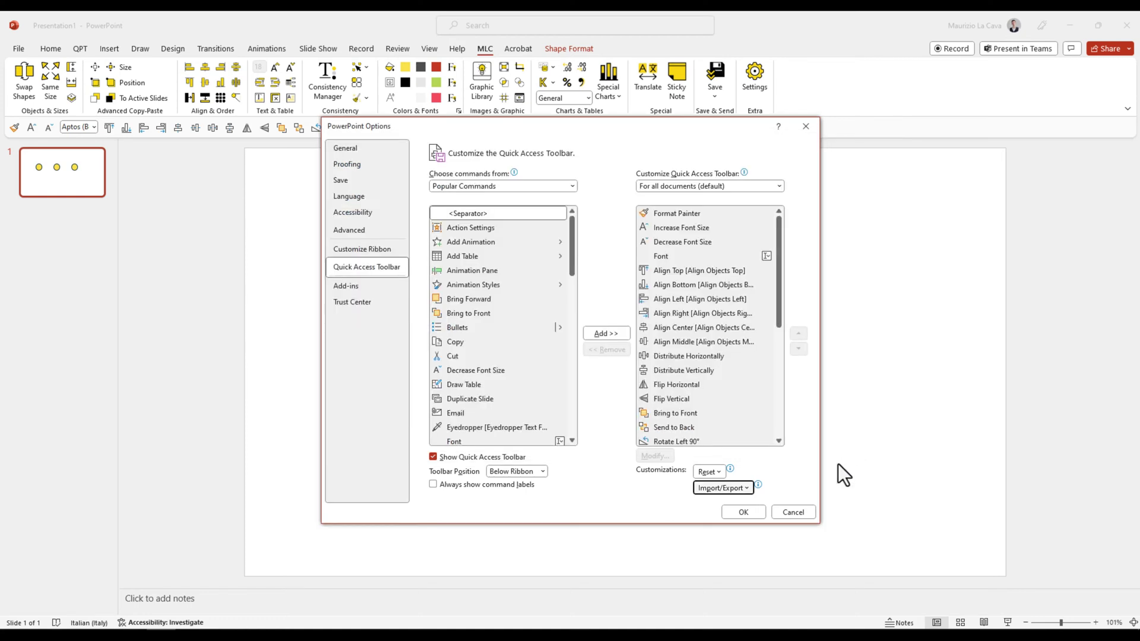